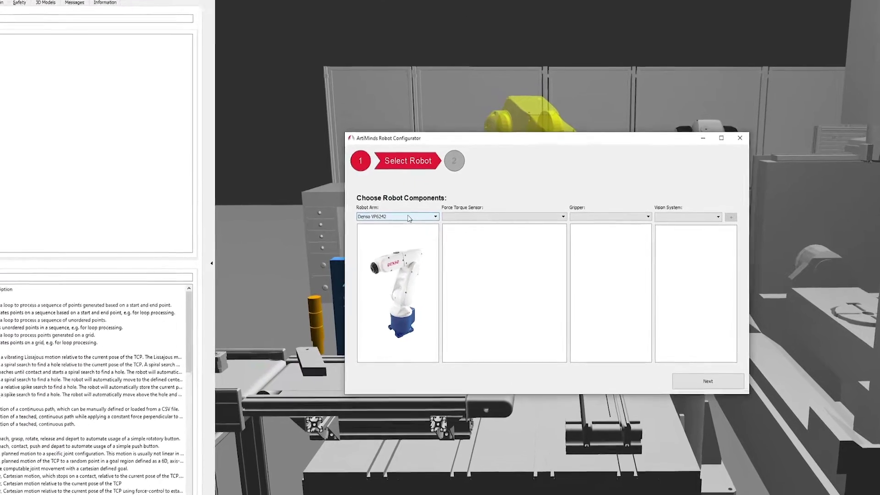
- Configure the cell with the Fanuc LR Mate 200iD7L, FS-15iA sensor, Digital Gripper and SensoPart camera
{"action": "left_click", "coordinate": [463, 227]}
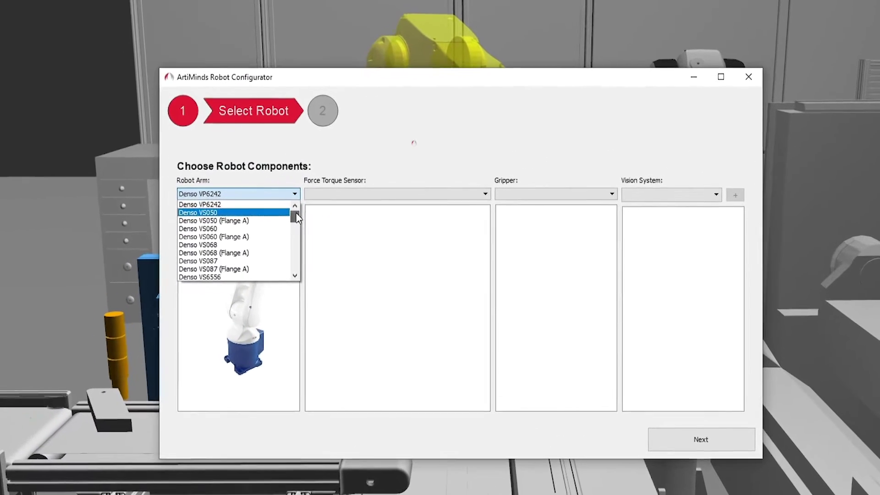
{"action": "scroll", "coordinate": [351, 231], "scroll_direction": "down", "scroll_amount": 6}
{"action": "left_click", "coordinate": [233, 218]}
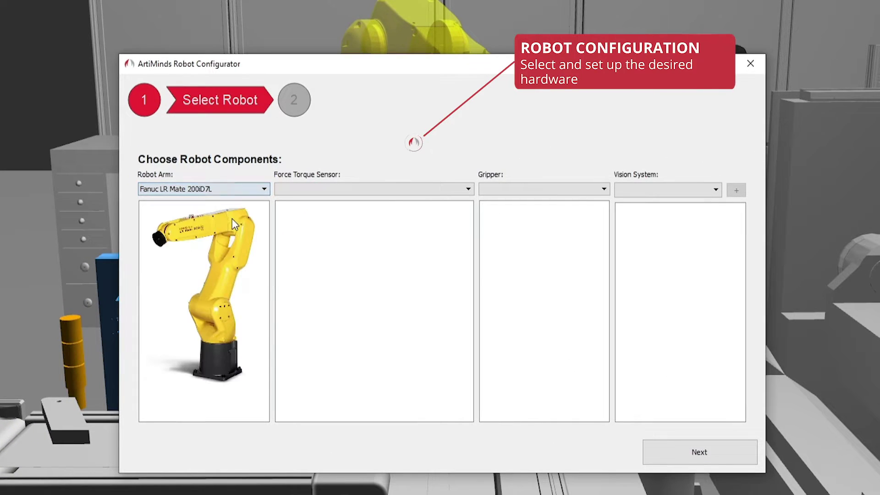
{"action": "left_click", "coordinate": [401, 190]}
{"action": "left_click", "coordinate": [405, 208]}
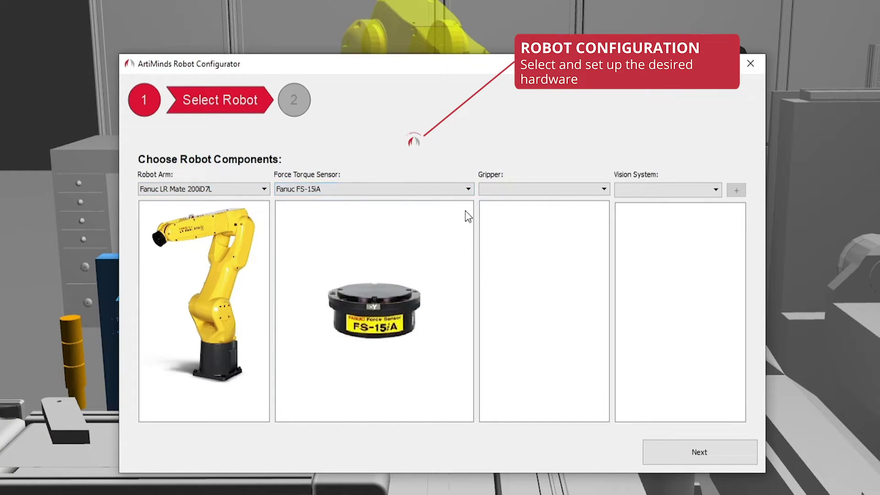
{"action": "left_click", "coordinate": [555, 190]}
{"action": "left_click", "coordinate": [558, 205]}
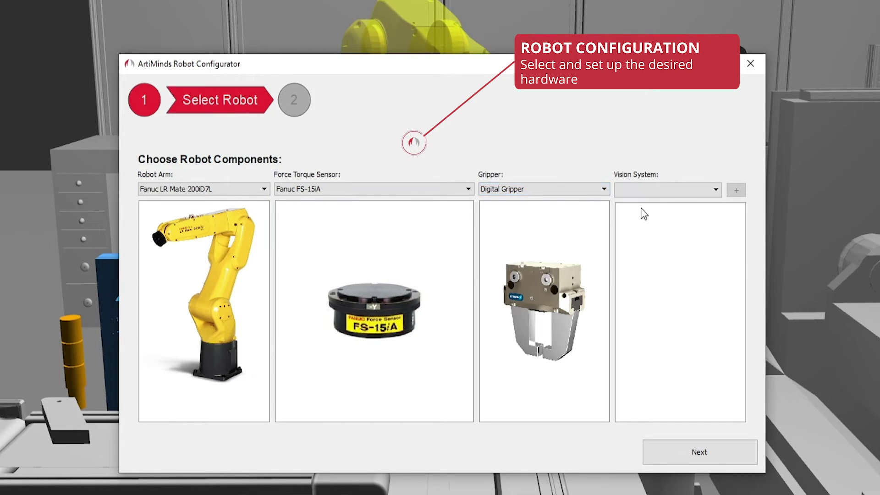
{"action": "left_click", "coordinate": [677, 190]}
{"action": "left_click", "coordinate": [683, 231]}
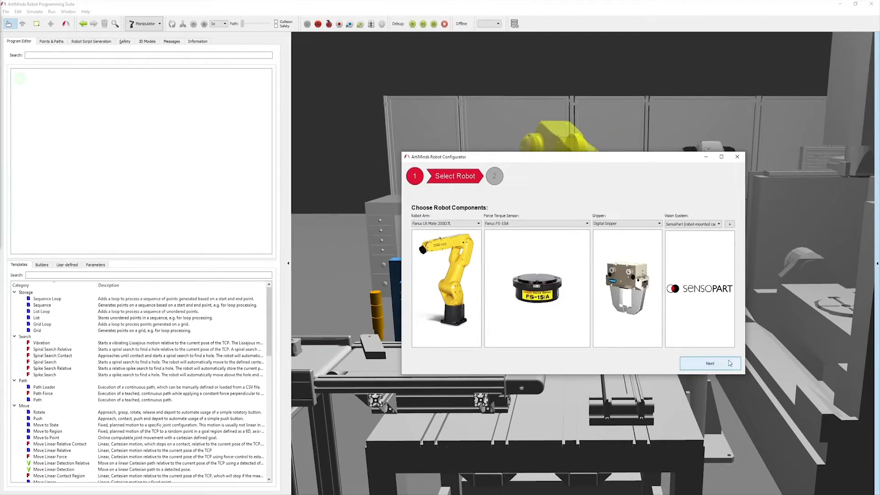
{"action": "left_click", "coordinate": [724, 439]}
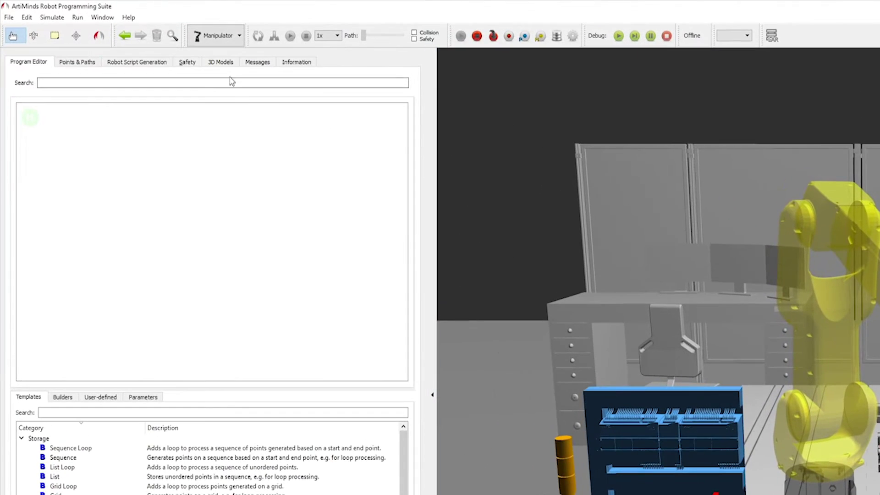
- Drag the Stepmotor out of the robot's reach and back to 398.66, -208.46, 134 mm
{"action": "left_click", "coordinate": [221, 62]}
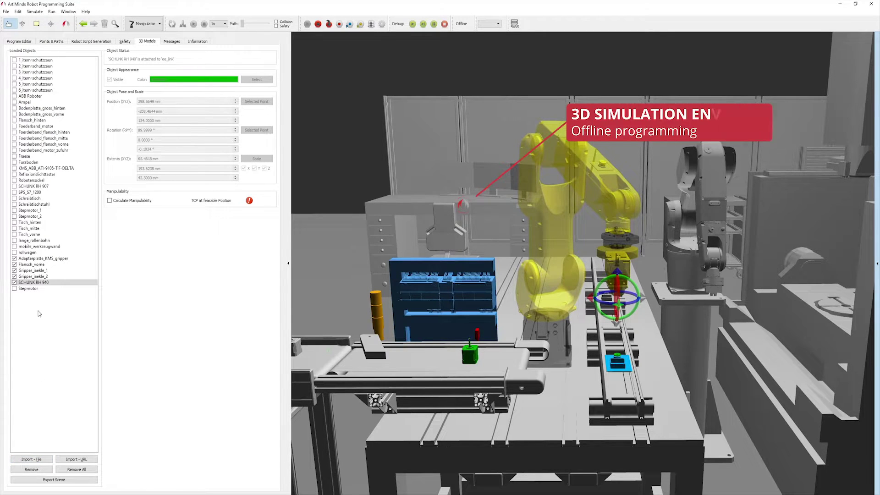
{"action": "left_click", "coordinate": [38, 290]}
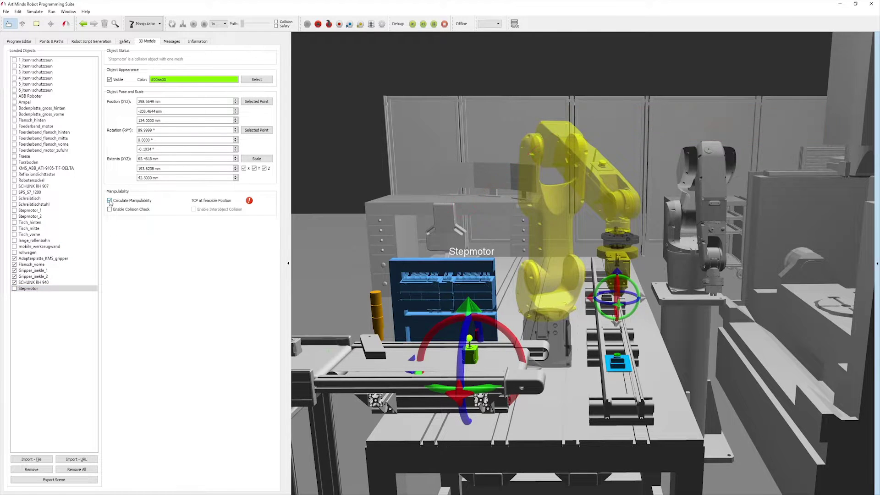
{"action": "scroll", "coordinate": [382, 303], "scroll_direction": "down", "scroll_amount": 3}
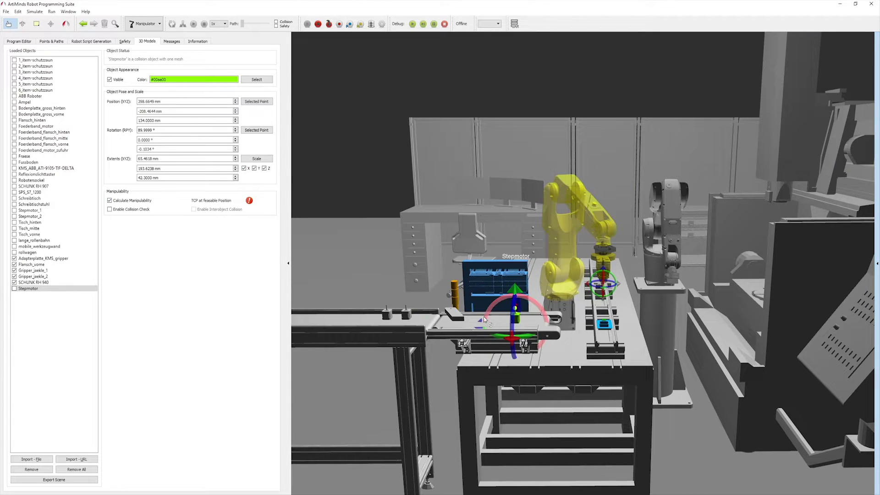
{"action": "left_click_drag", "start_coordinate": [481, 325], "coordinate": [450, 322]}
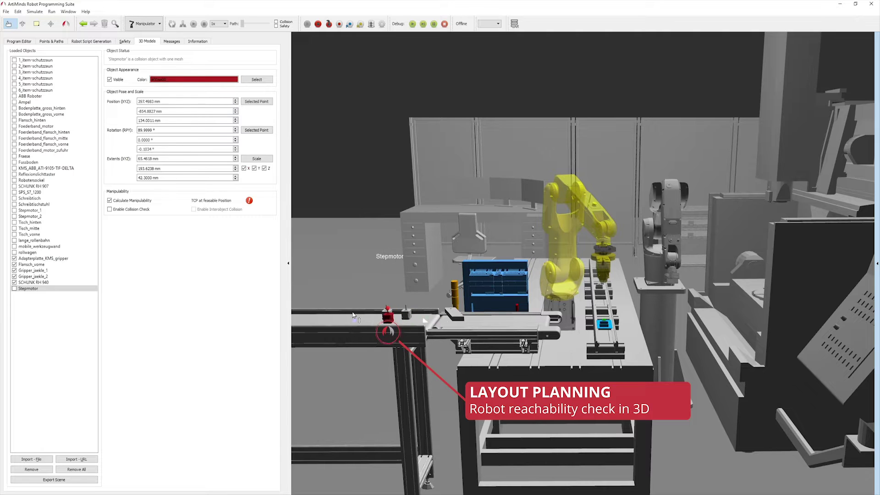
{"action": "left_click_drag", "start_coordinate": [361, 314], "coordinate": [366, 314]}
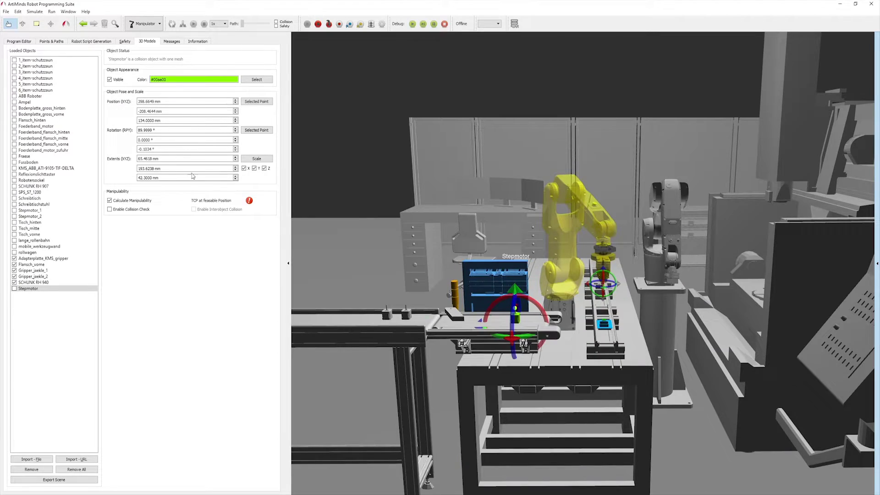
- Browse and preview the template library, then place a Grasp template as program step 1
{"action": "left_click", "coordinate": [20, 41]}
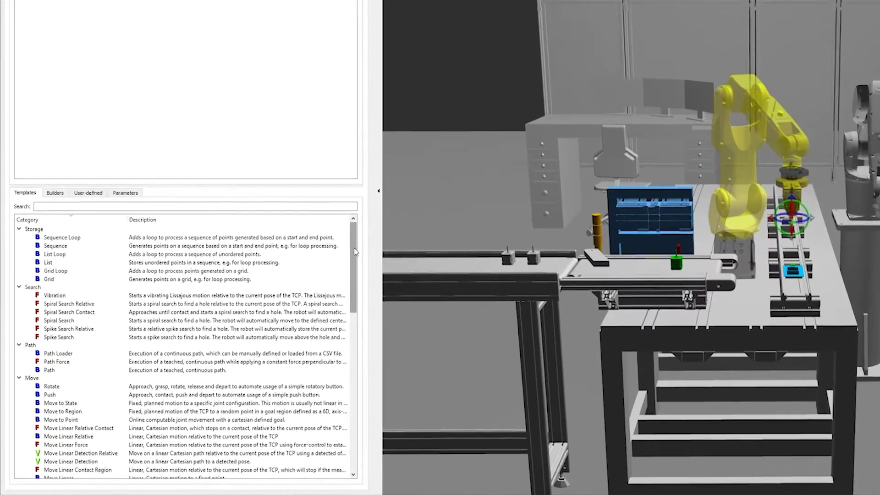
{"action": "left_click_drag", "start_coordinate": [270, 310], "coordinate": [269, 431]}
{"action": "left_click_drag", "start_coordinate": [400, 399], "coordinate": [403, 230]}
{"action": "mouse_move", "coordinate": [126, 260]}
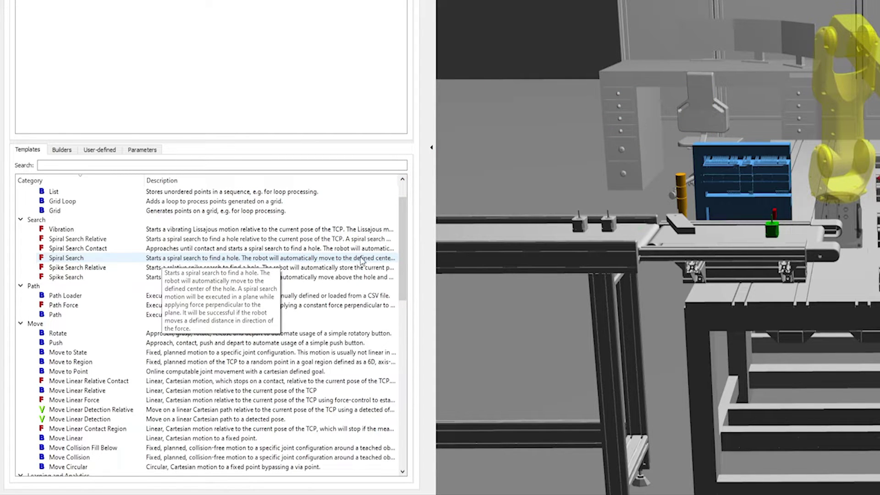
{"action": "left_click_drag", "start_coordinate": [402, 256], "coordinate": [407, 353]}
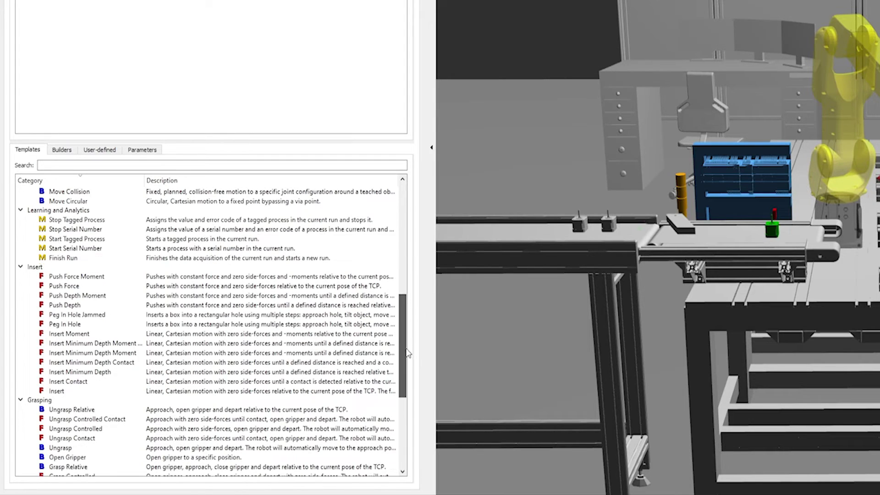
{"action": "mouse_move", "coordinate": [130, 348]}
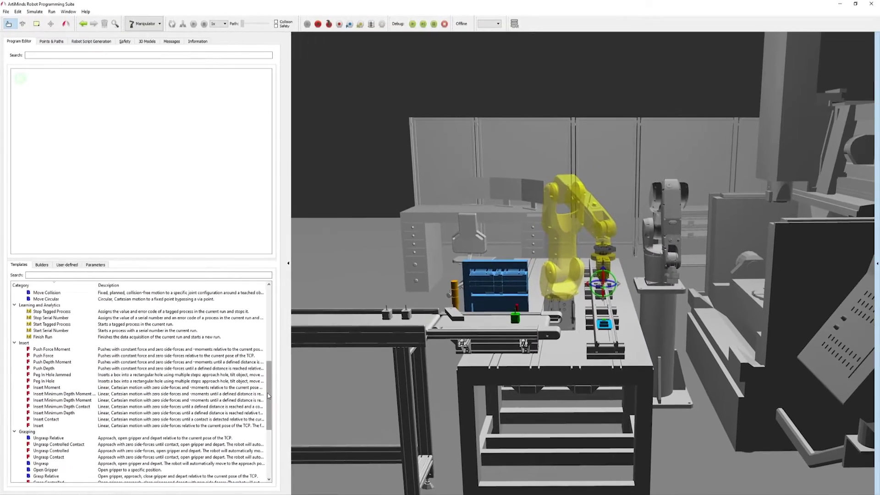
{"action": "scroll", "coordinate": [269, 397], "scroll_direction": "down", "scroll_amount": 4}
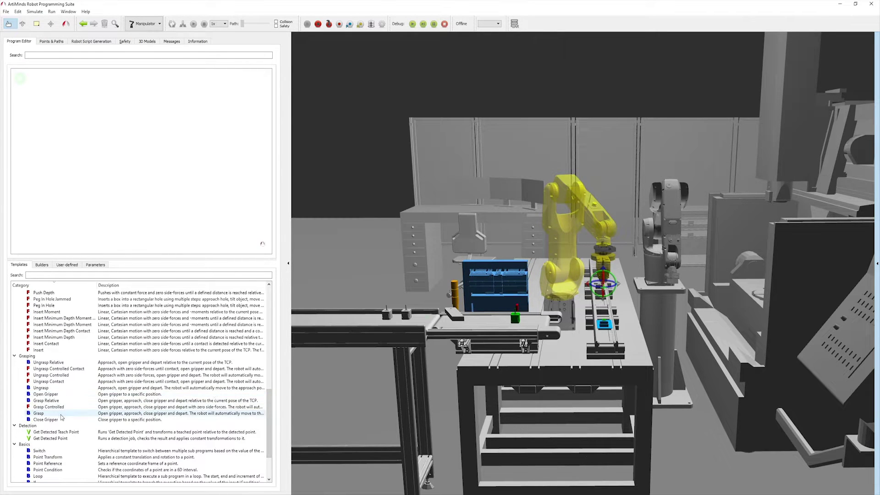
{"action": "left_click_drag", "start_coordinate": [114, 197], "coordinate": [124, 140]}
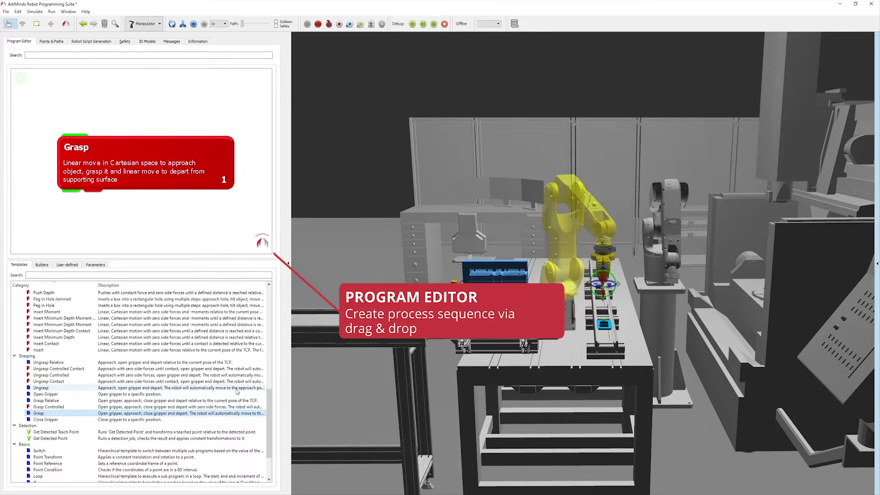
- Add Move Linear Relative and then Spike Search templates after Grasp in the program
{"action": "left_click_drag", "start_coordinate": [270, 414], "coordinate": [272, 305]}
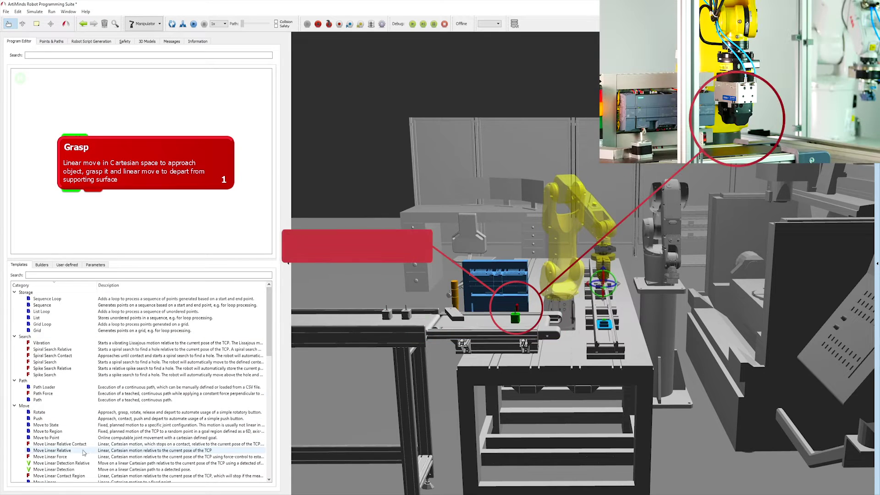
{"action": "left_click_drag", "start_coordinate": [118, 450], "coordinate": [141, 235]}
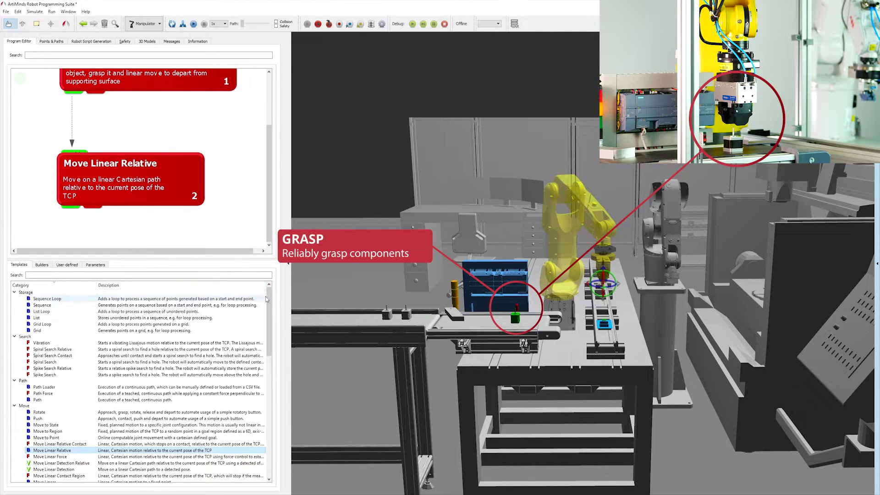
{"action": "left_click_drag", "start_coordinate": [272, 299], "coordinate": [273, 311]}
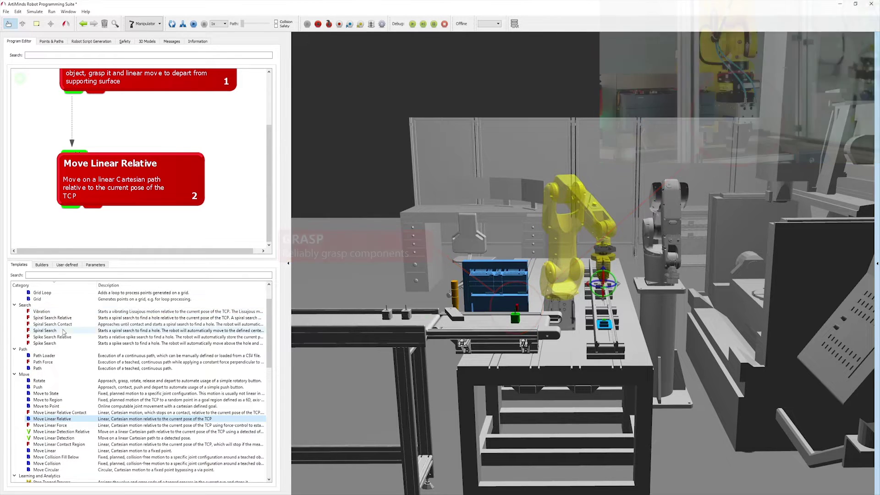
{"action": "left_click_drag", "start_coordinate": [51, 343], "coordinate": [111, 241]}
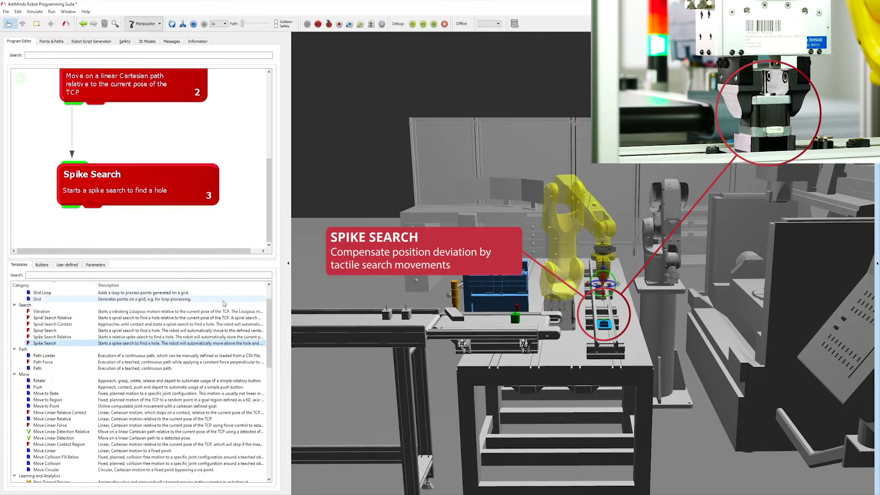
{"action": "left_click_drag", "start_coordinate": [271, 310], "coordinate": [274, 362]}
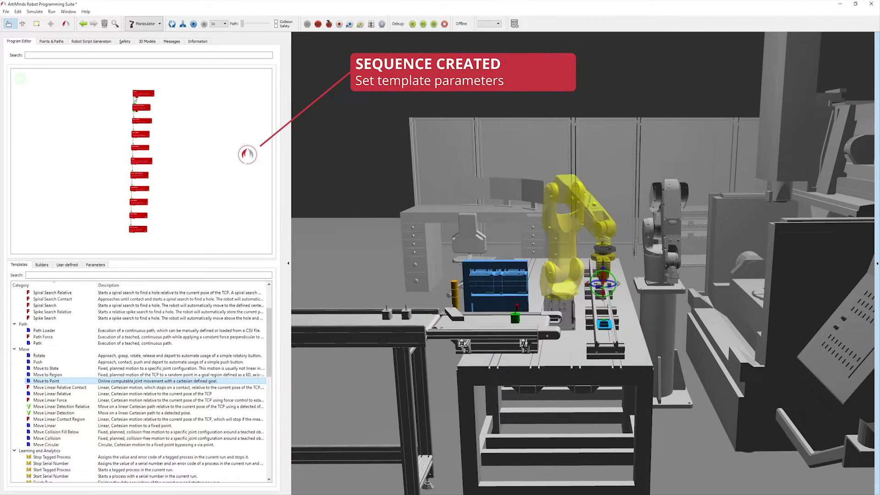
{"action": "scroll", "coordinate": [135, 98], "scroll_direction": "up", "scroll_amount": 5}
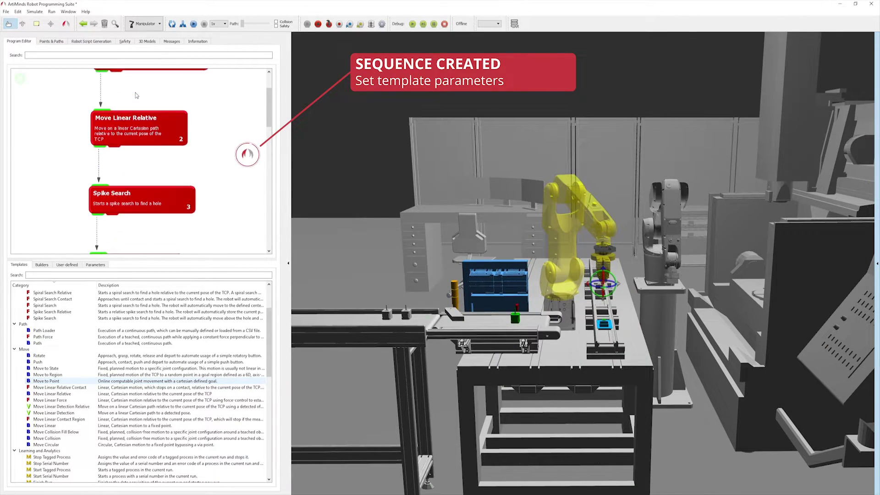
{"action": "scroll", "coordinate": [135, 96], "scroll_direction": "up", "scroll_amount": 2}
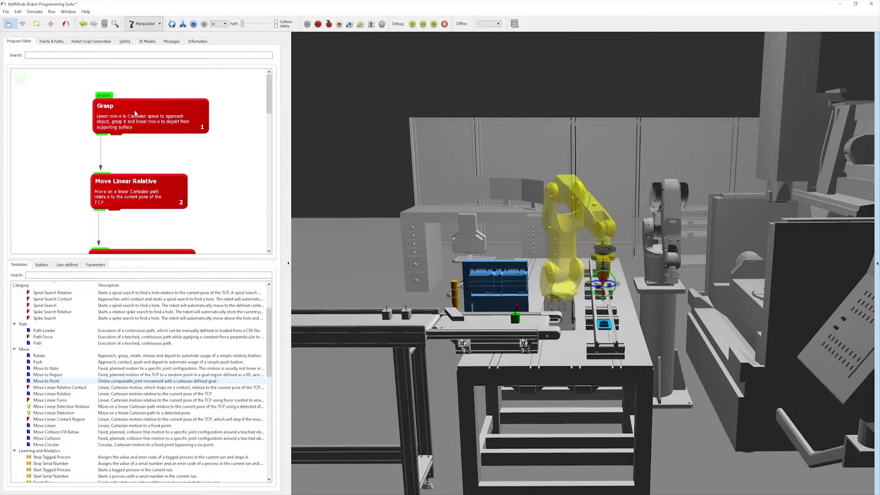
- Teach the Grasp point by lowering the arm onto the green Stepmotor, with Open Gripper as helper
{"action": "double_click", "coordinate": [135, 113]}
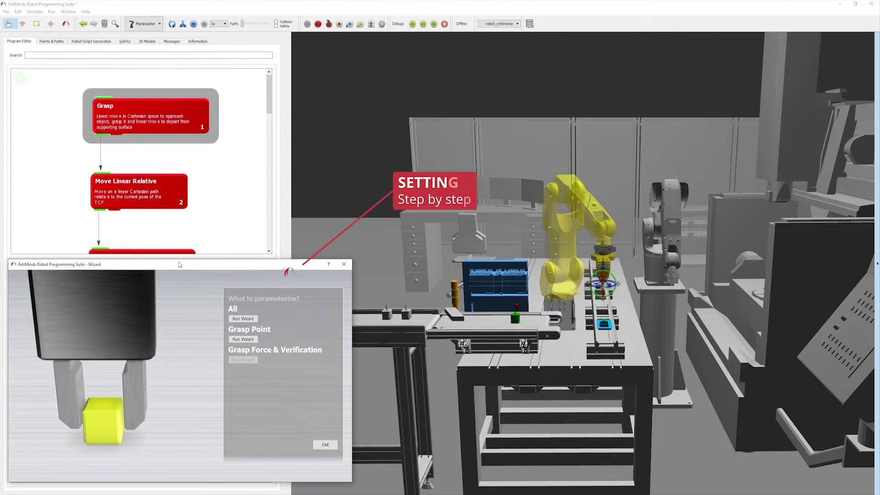
{"action": "left_click", "coordinate": [238, 340]}
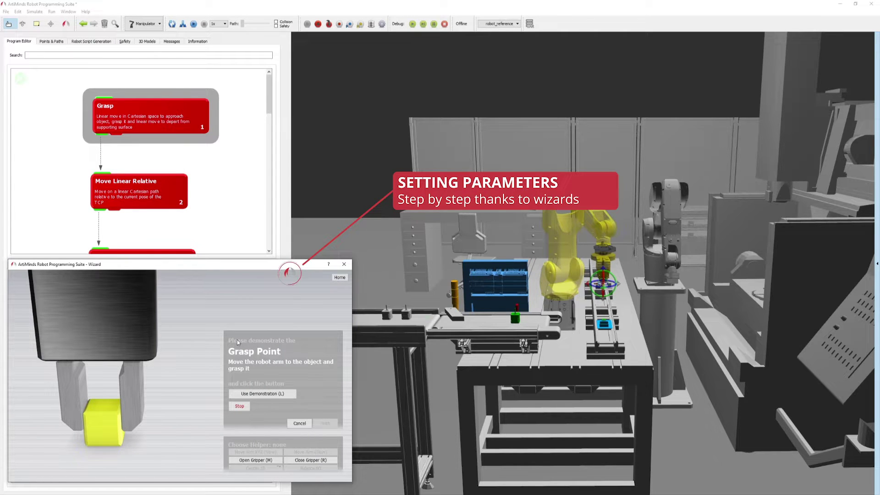
{"action": "left_click_drag", "start_coordinate": [590, 285], "coordinate": [506, 286]}
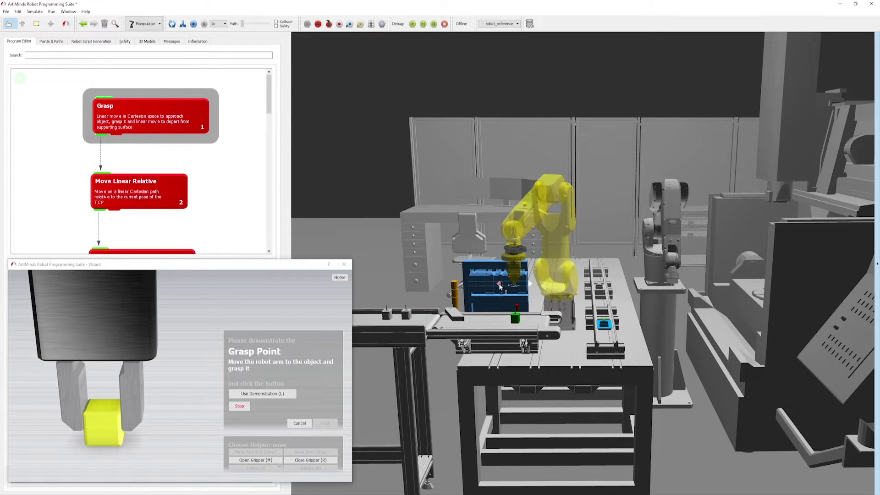
{"action": "left_click_drag", "start_coordinate": [516, 301], "coordinate": [515, 323]}
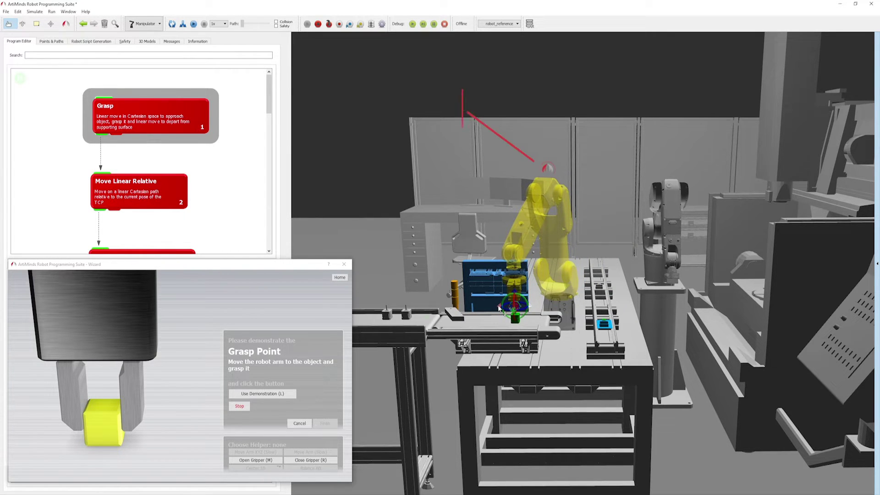
{"action": "left_click", "coordinate": [278, 460]}
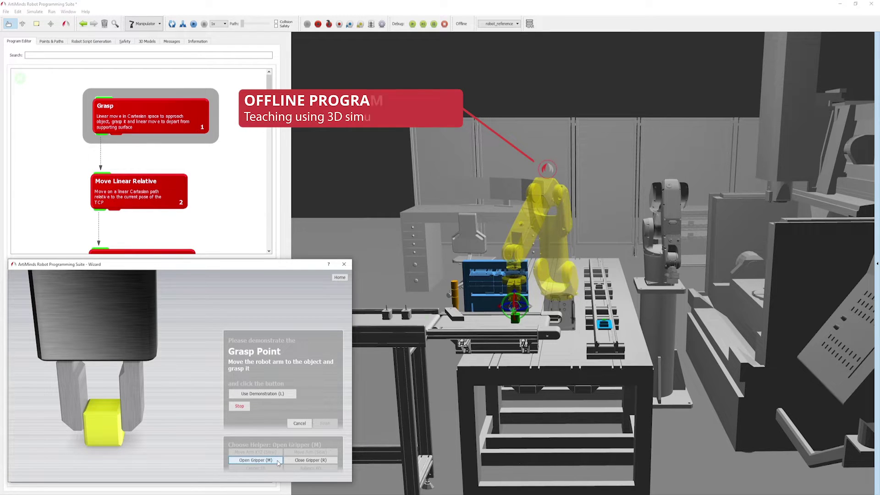
{"action": "left_click", "coordinate": [292, 393]}
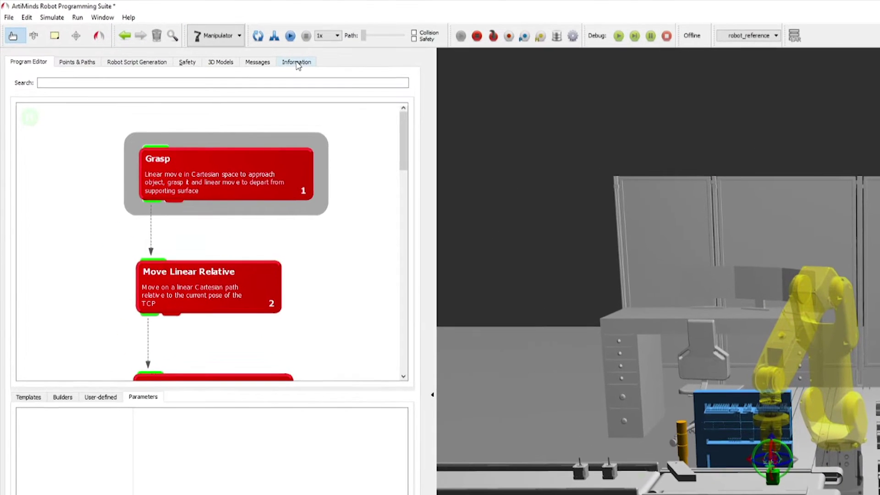
{"action": "left_click", "coordinate": [198, 41]}
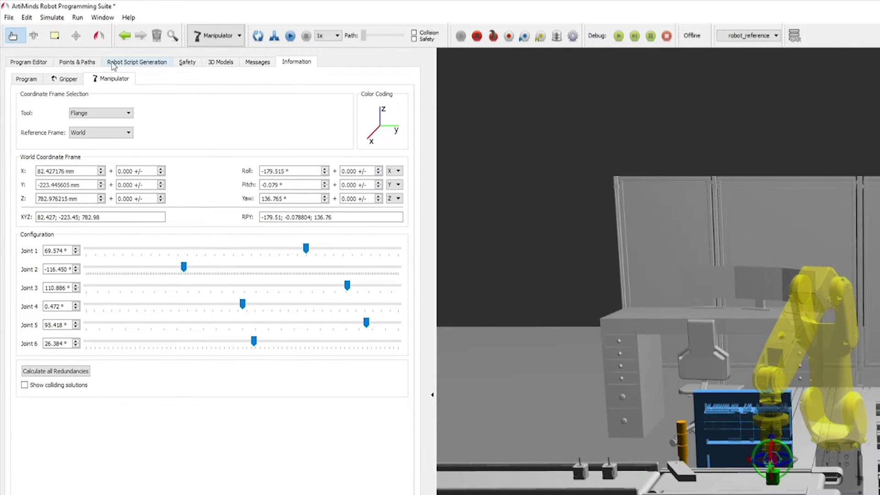
{"action": "left_click", "coordinate": [29, 61]}
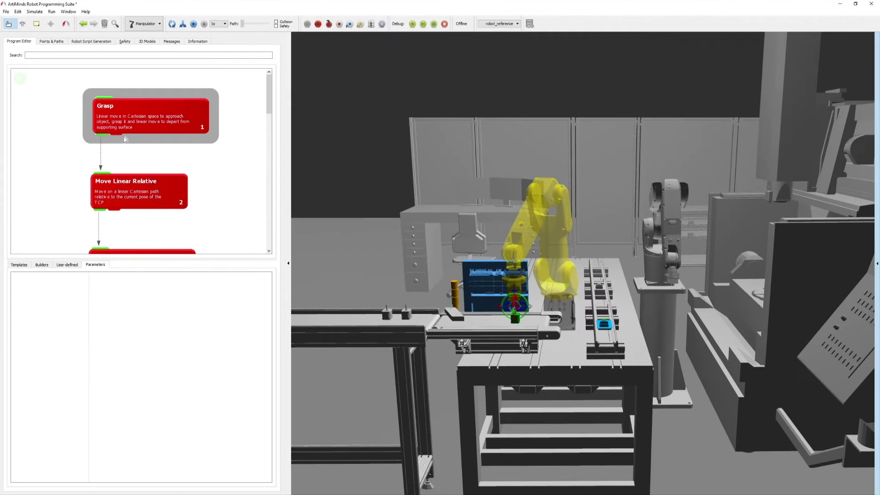
{"action": "scroll", "coordinate": [177, 178], "scroll_direction": "down", "scroll_amount": 3}
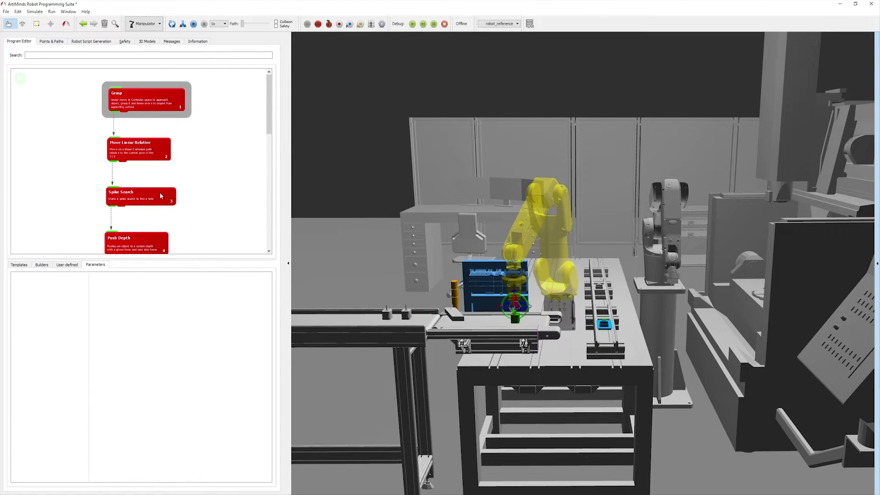
- Start teaching Spike Search's reference point P2 with the suite switched online to the robot
{"action": "double_click", "coordinate": [160, 193]}
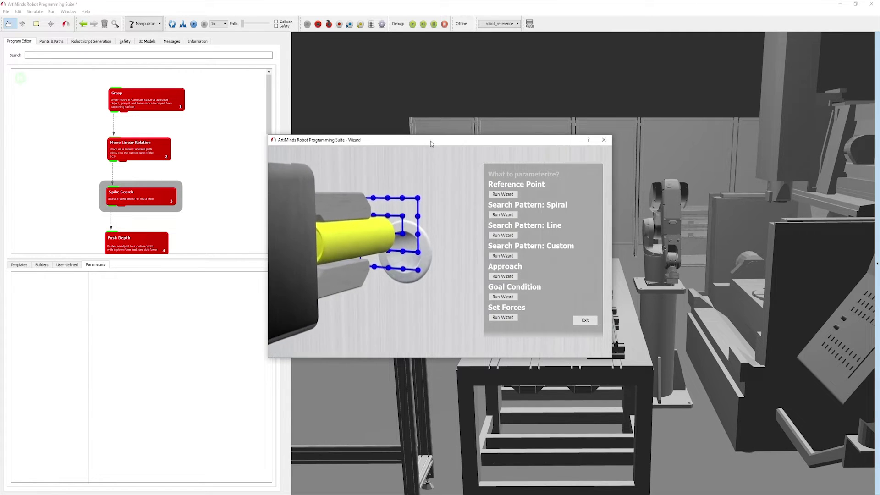
{"action": "left_click", "coordinate": [503, 194]}
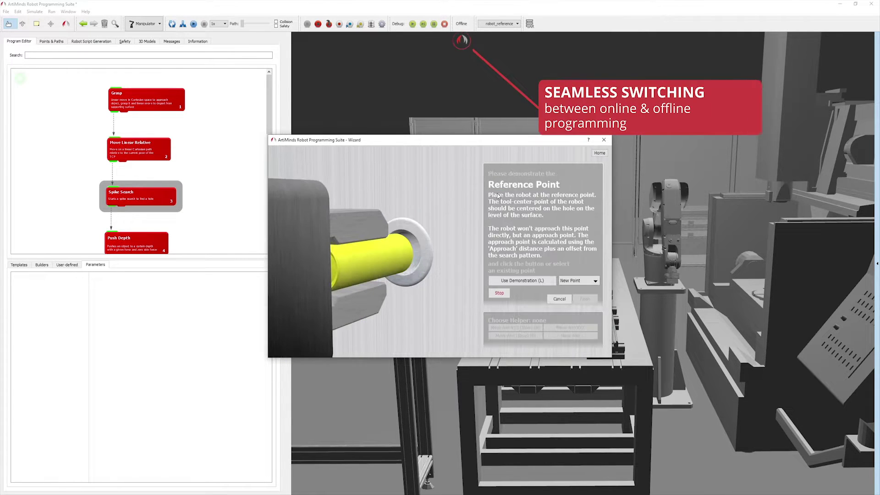
{"action": "left_click", "coordinate": [466, 26]}
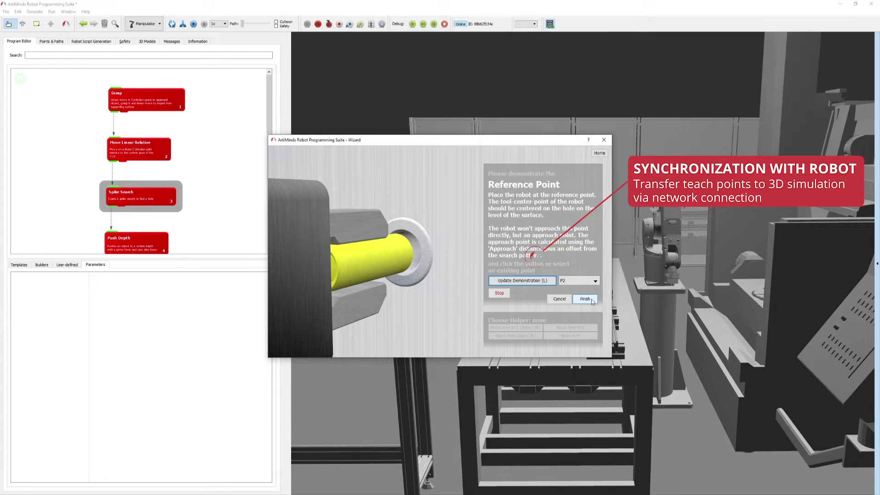
- Finish the Spike Search wizard, simulate the full program, then reset the simulation
{"action": "left_click", "coordinate": [585, 299]}
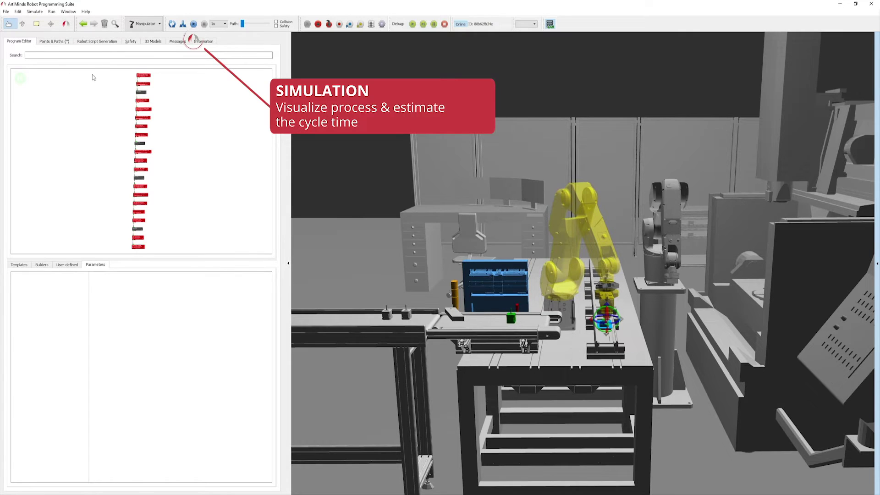
{"action": "left_click", "coordinate": [193, 26]}
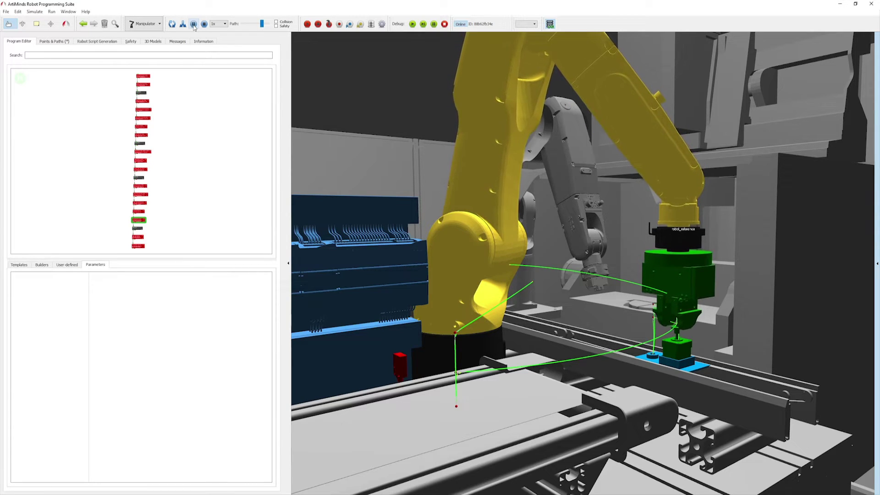
{"action": "left_click", "coordinate": [193, 25]}
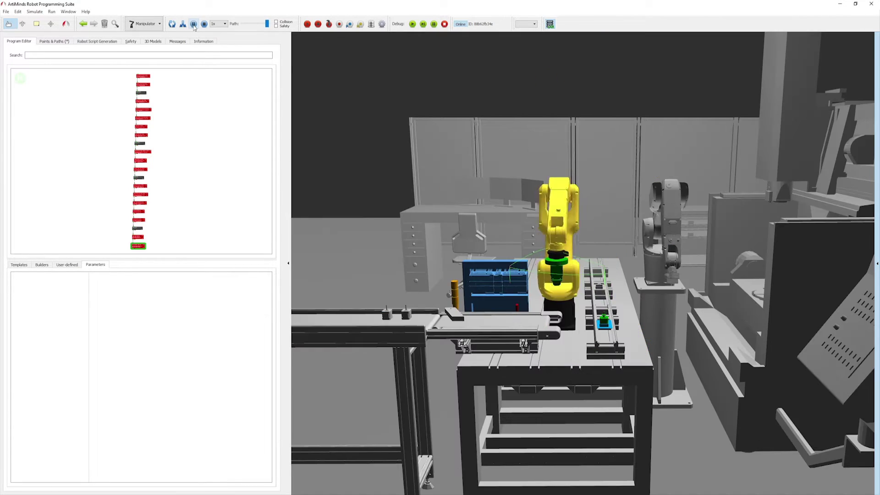
- Scroll through the generated Fanuc autosave.ls code in the Robot Script Viewer
{"action": "left_click", "coordinate": [109, 41]}
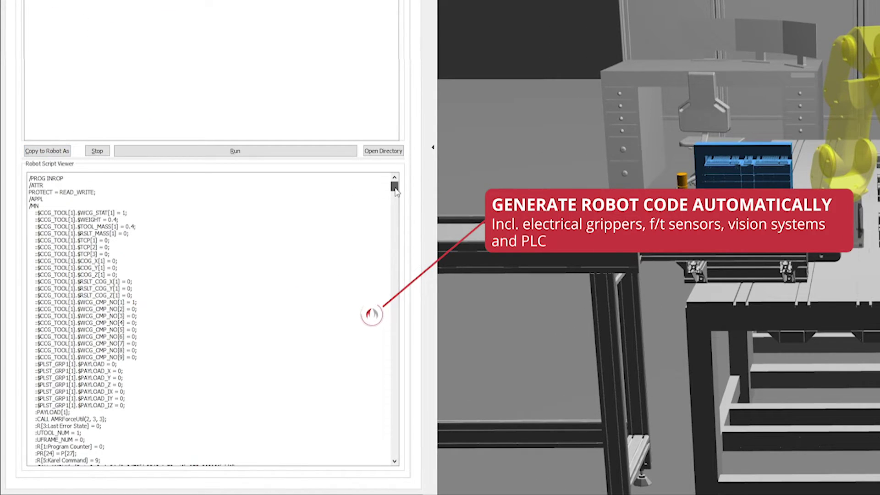
{"action": "left_click_drag", "start_coordinate": [395, 190], "coordinate": [395, 423]}
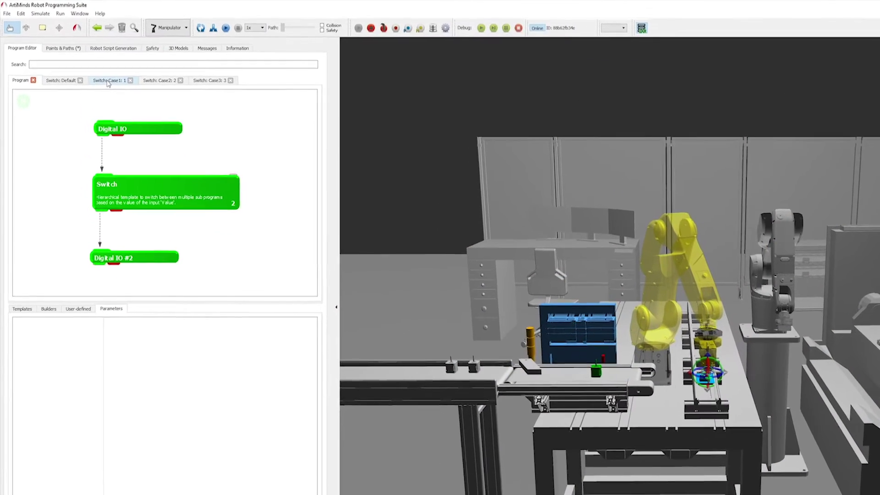
- Inspect the Switch block's Case1, Case2 and Case3 sub-programs in turn
{"action": "left_click", "coordinate": [92, 69]}
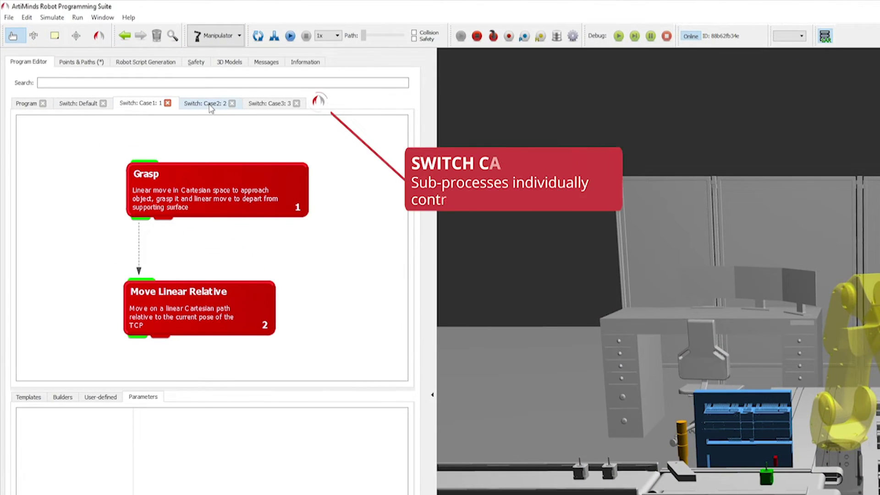
{"action": "left_click", "coordinate": [211, 106]}
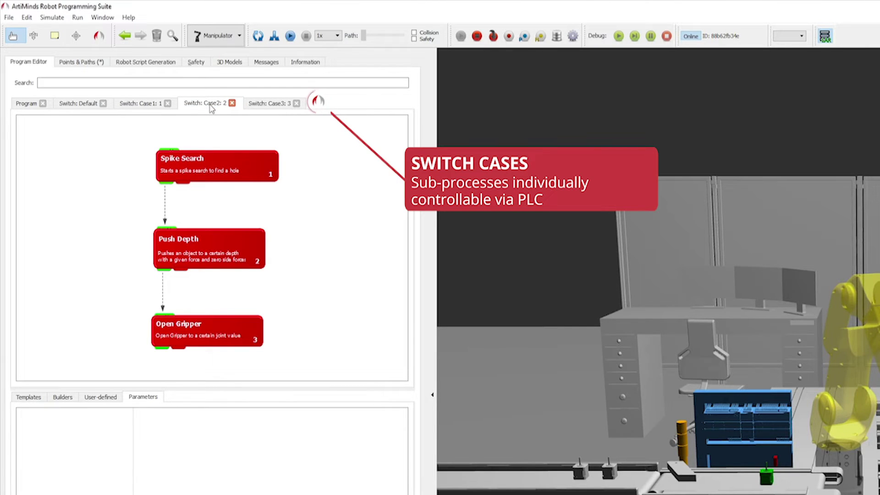
{"action": "left_click", "coordinate": [274, 108]}
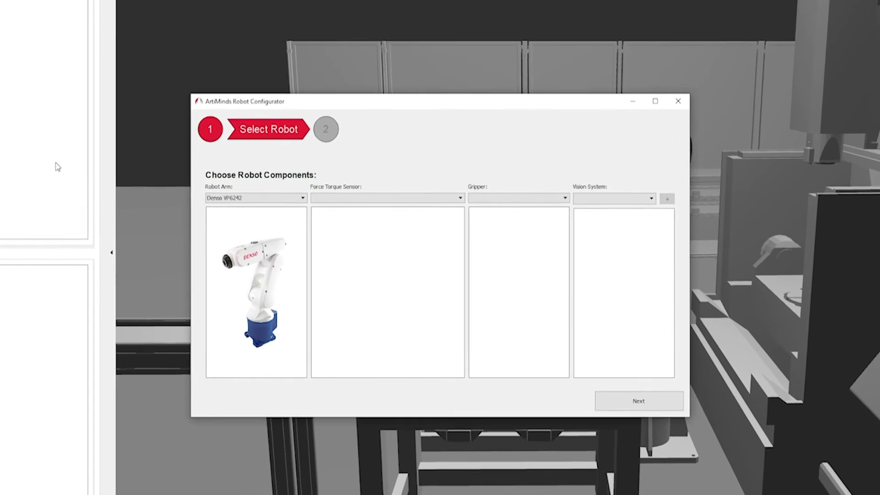
- Choose the KUKA KR6 R900-2 arm, NET-GAMMA F/T sensor and Digital Gripper
{"action": "left_click", "coordinate": [275, 199]}
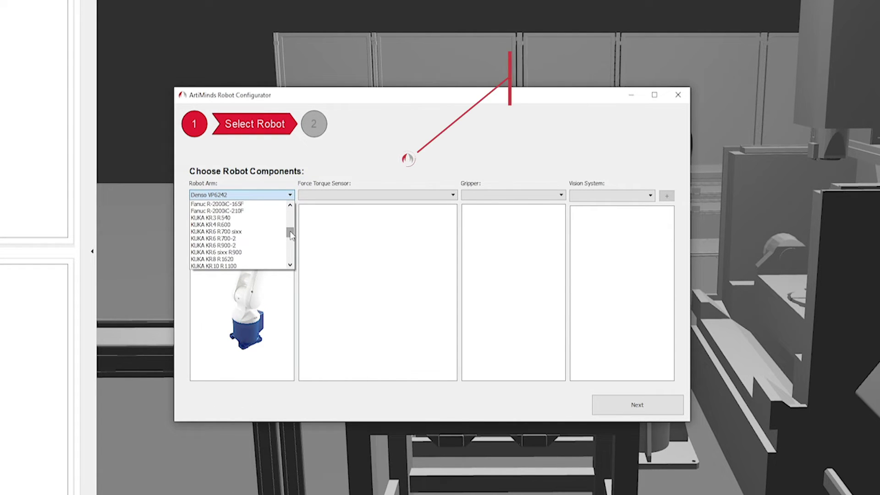
{"action": "left_click", "coordinate": [213, 246]}
{"action": "left_click", "coordinate": [416, 196]}
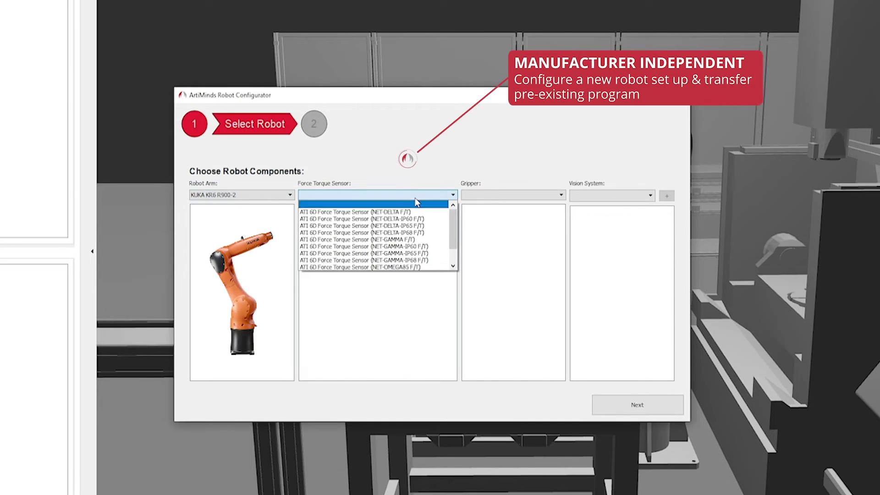
{"action": "left_click", "coordinate": [415, 240]}
{"action": "left_click", "coordinate": [536, 215]}
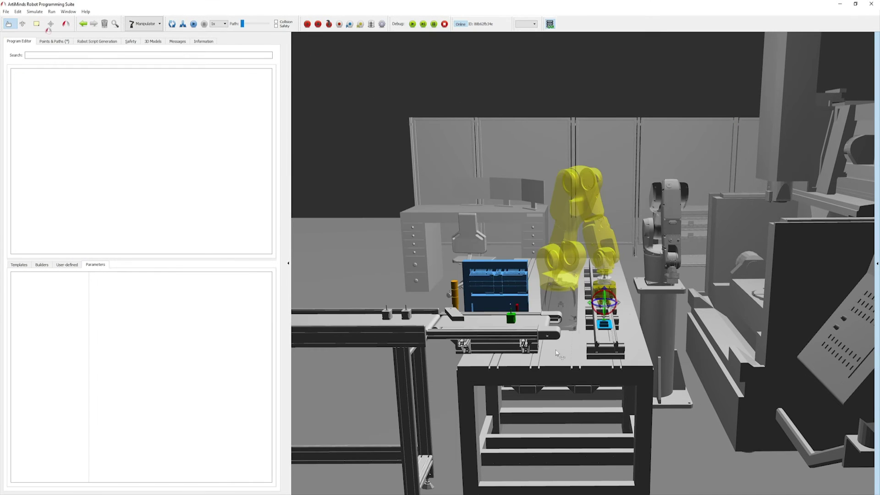
- Convert the Digital IO–Switch project to the KUKA robot and play the program in simulation
{"action": "left_click", "coordinate": [6, 11]}
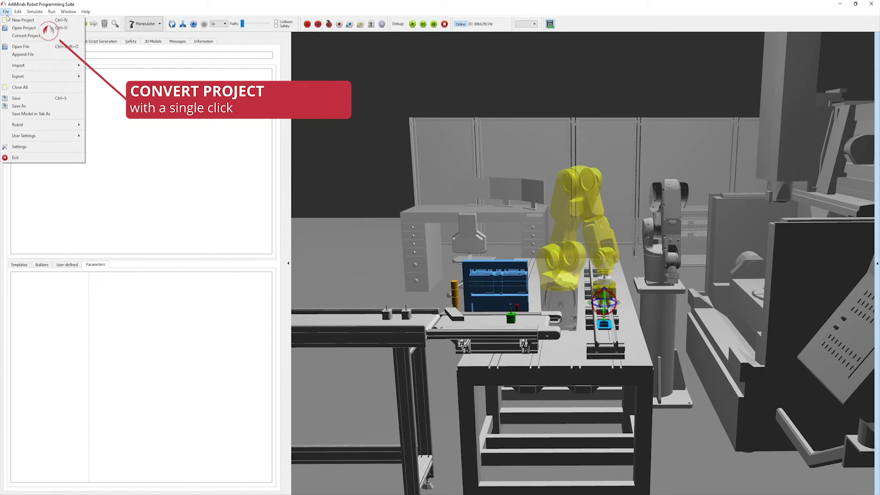
{"action": "left_click", "coordinate": [22, 36]}
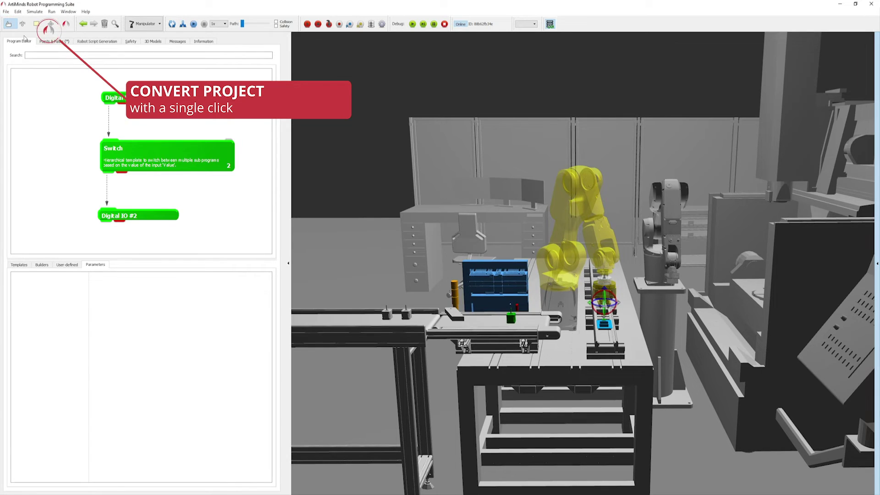
{"action": "left_click", "coordinate": [194, 24]}
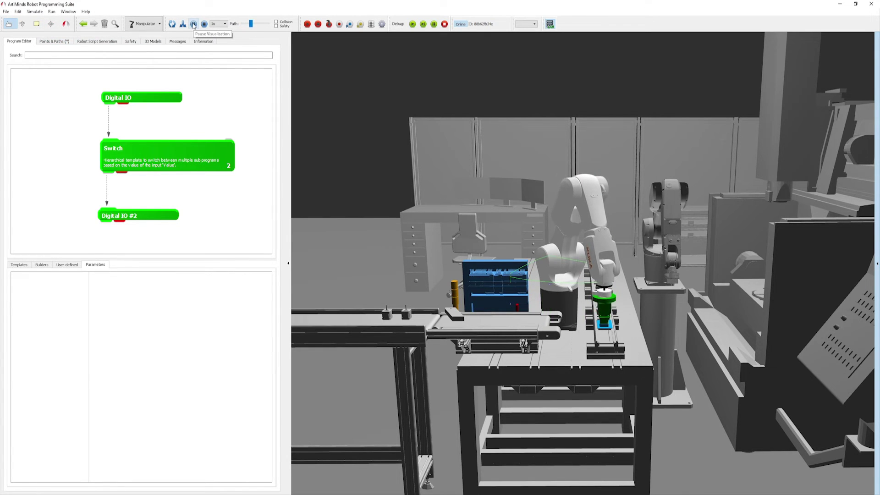
- Show the generated KUKA code in autosave.src on the Robot Script Generation page
{"action": "left_click", "coordinate": [108, 41]}
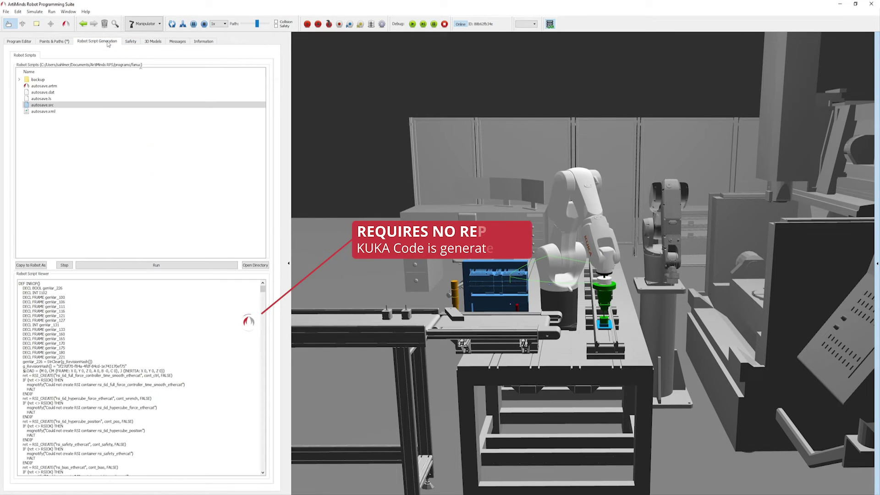